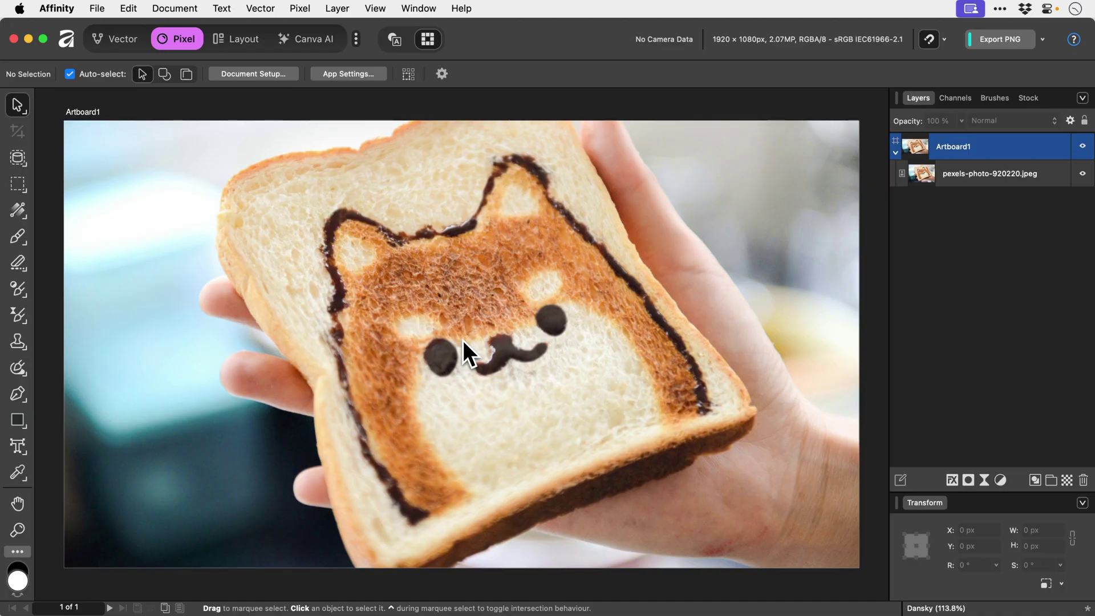
Step: Select the pexels-photo-920220.jpeg photo layer in the Layers panel
{"action": "left_click", "coordinate": [976, 177]}
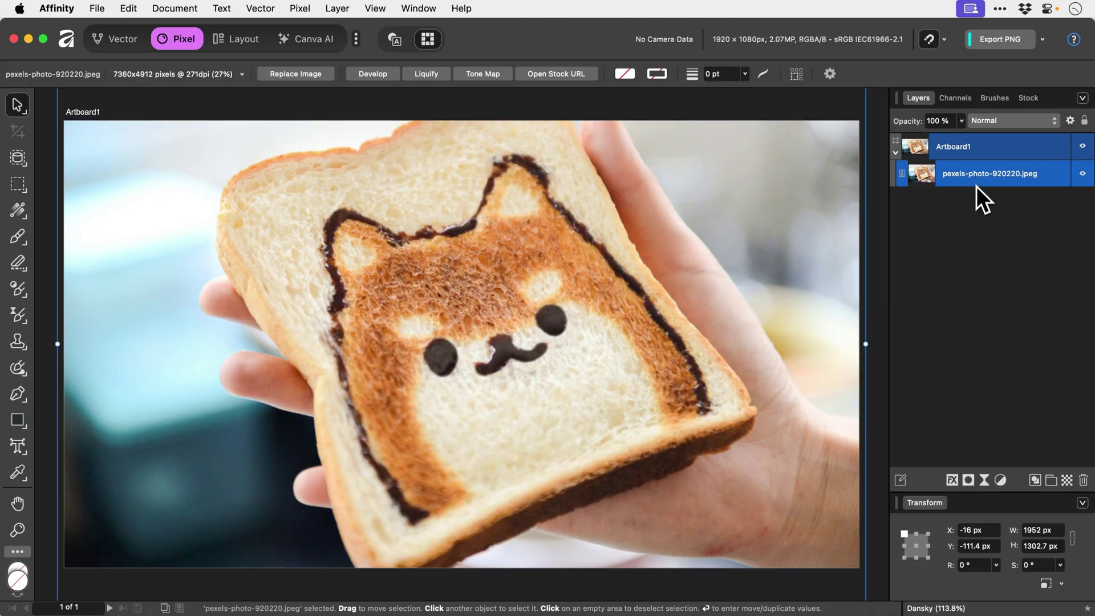
Step: Add a layer mask to the pexels-photo-920220.jpeg layer and check its nested Mask child
{"action": "left_click", "coordinate": [966, 480]}
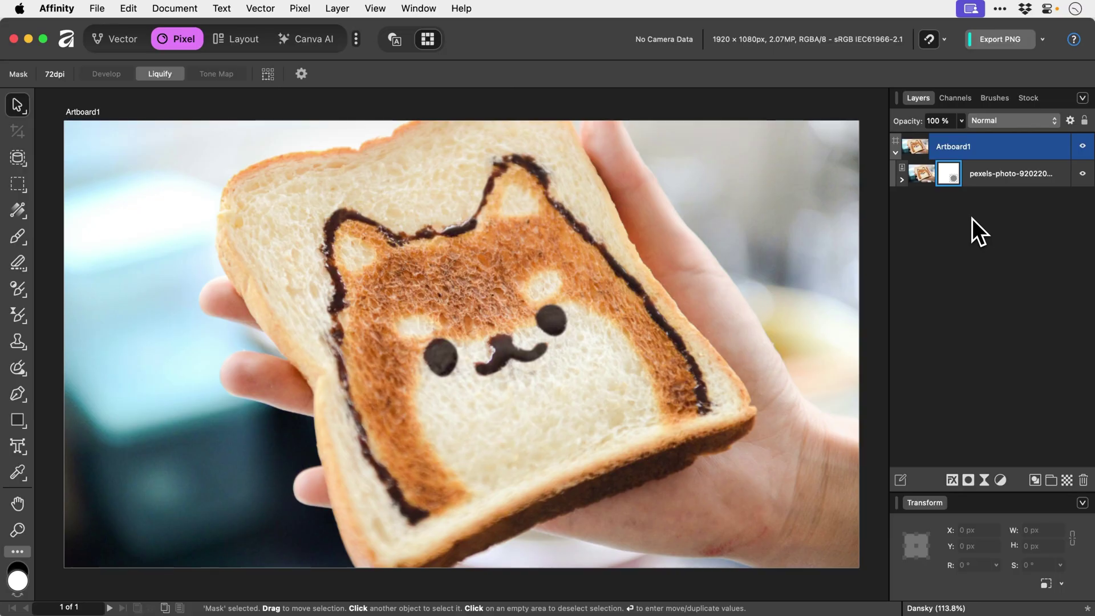
{"action": "left_click", "coordinate": [902, 180]}
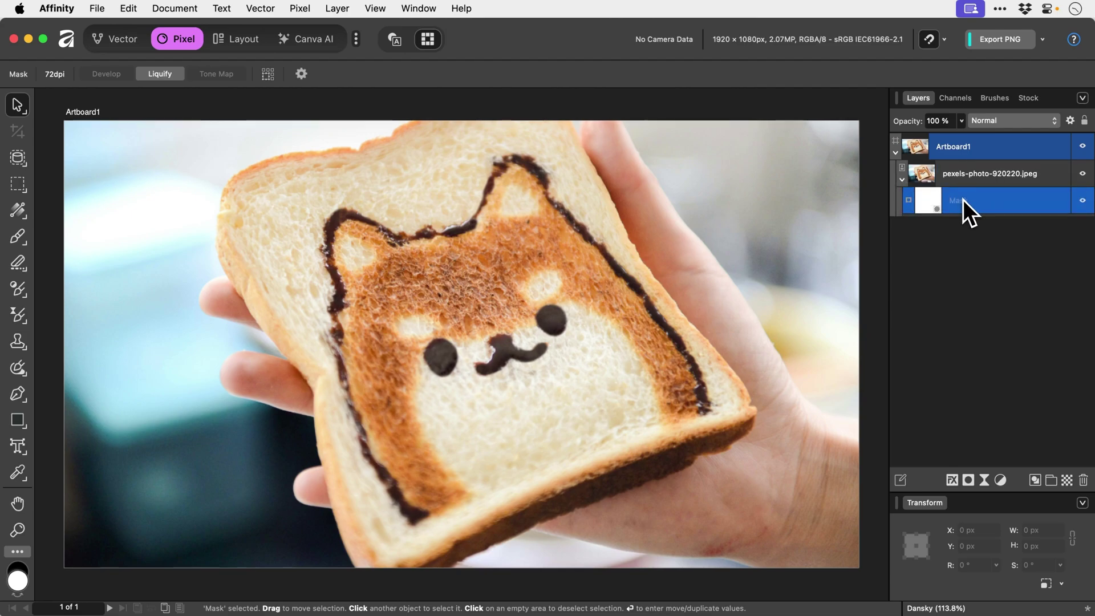
{"action": "left_click", "coordinate": [905, 183]}
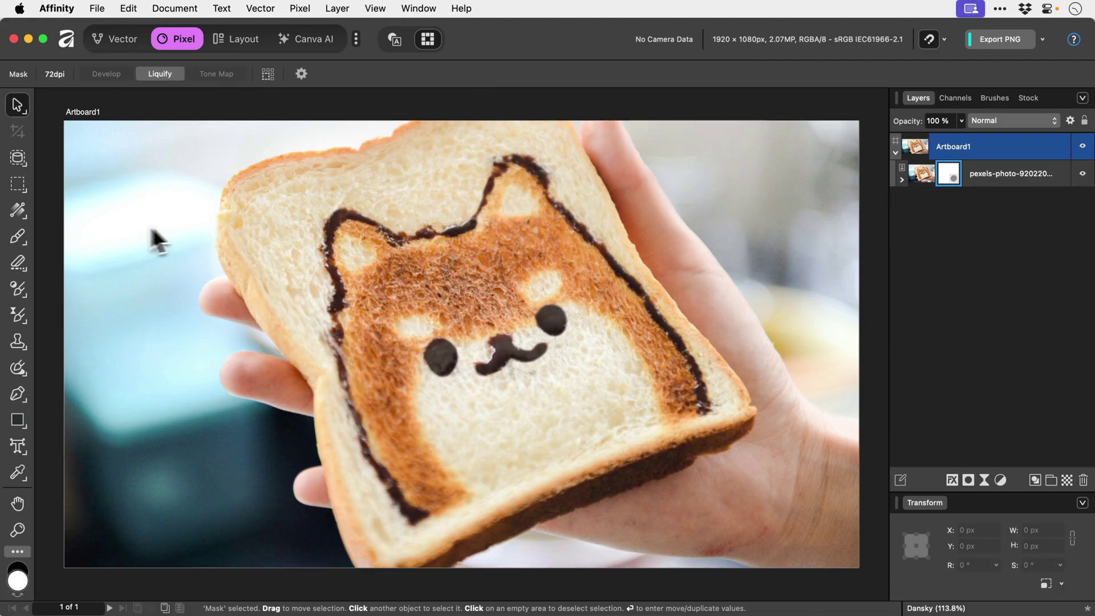
Step: Switch to the Paint Brush with the 128 px round brush, then return to Layers
{"action": "left_click", "coordinate": [17, 235]}
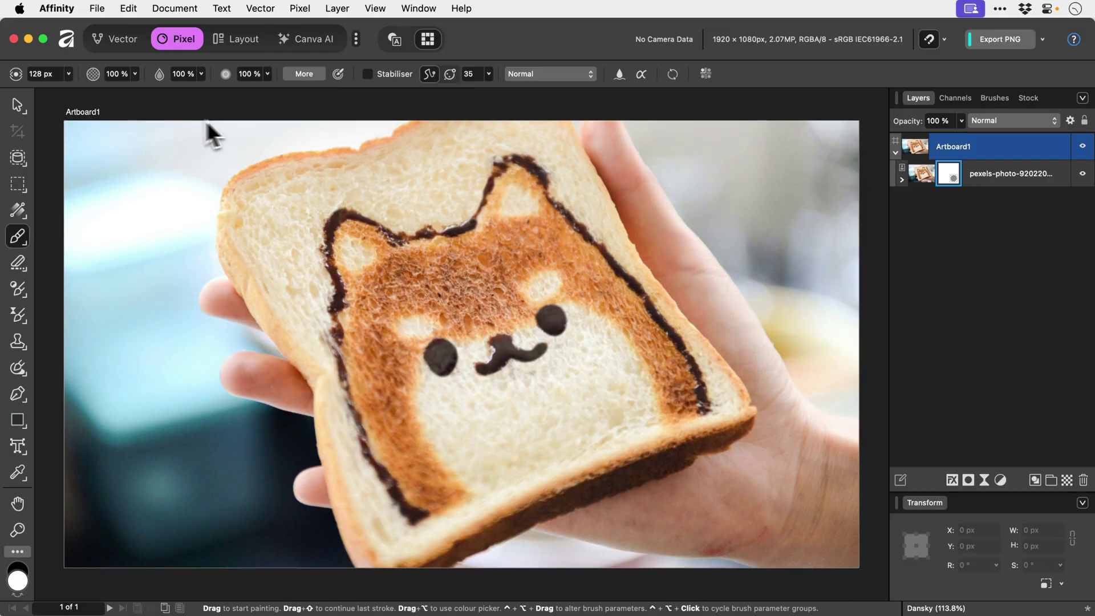
{"action": "left_click", "coordinate": [993, 106]}
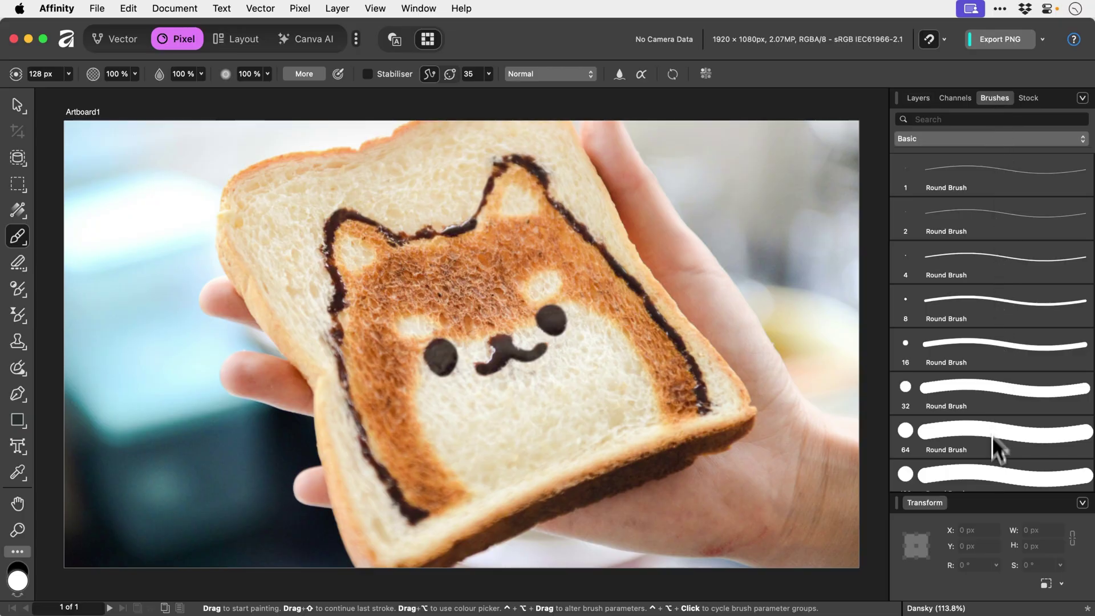
{"action": "left_click", "coordinate": [987, 475]}
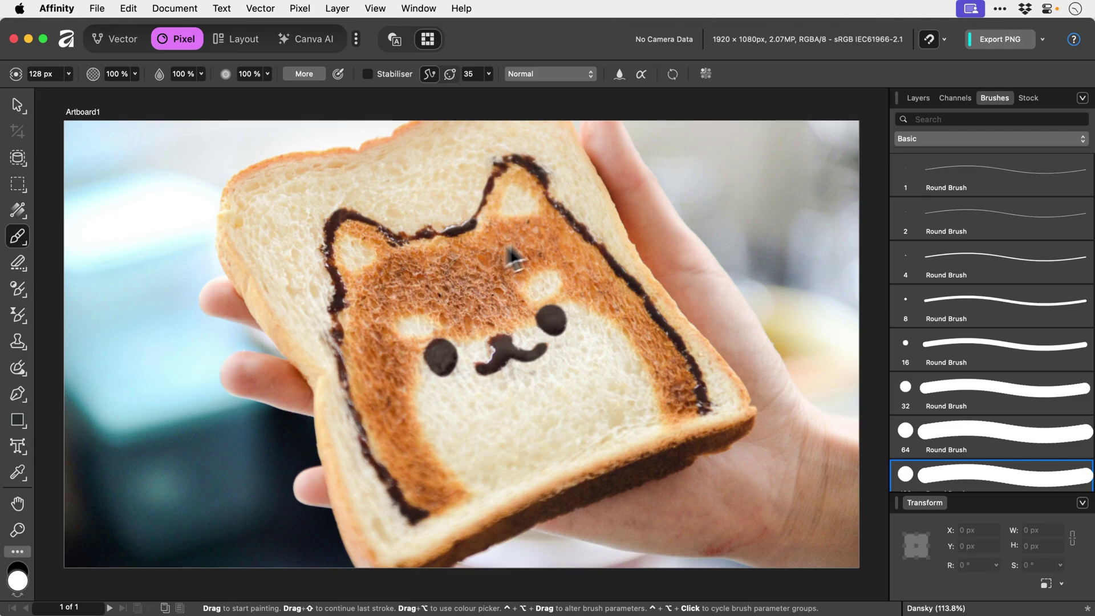
{"action": "left_click", "coordinate": [917, 98]}
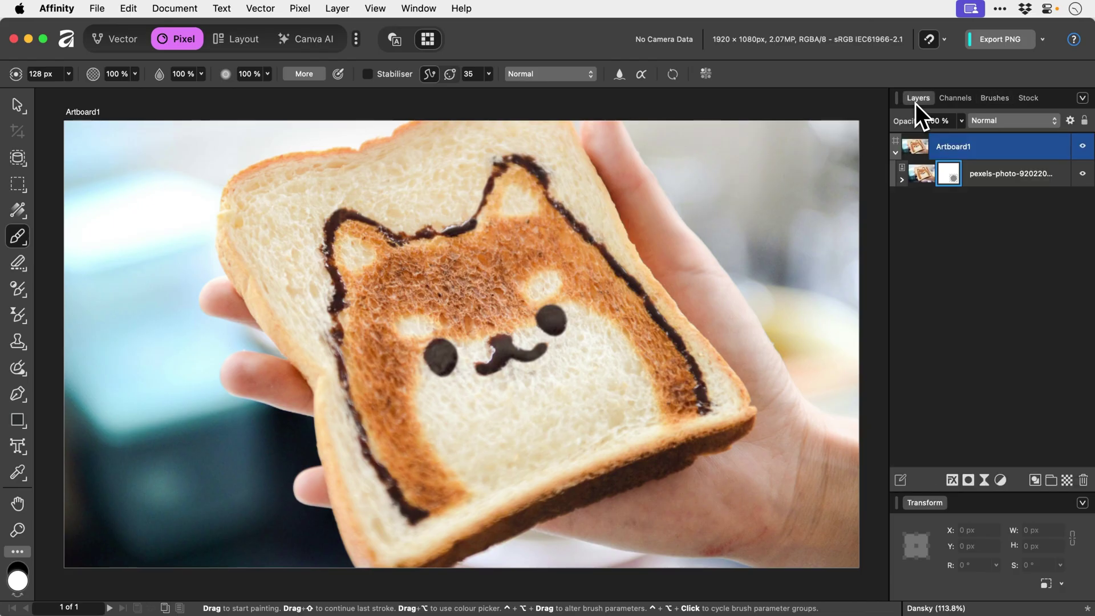
Step: Invert the photo's mask, then select the photo layer and inspect its mask
{"action": "key", "text": "super+i"}
{"action": "left_click", "coordinate": [947, 172]}
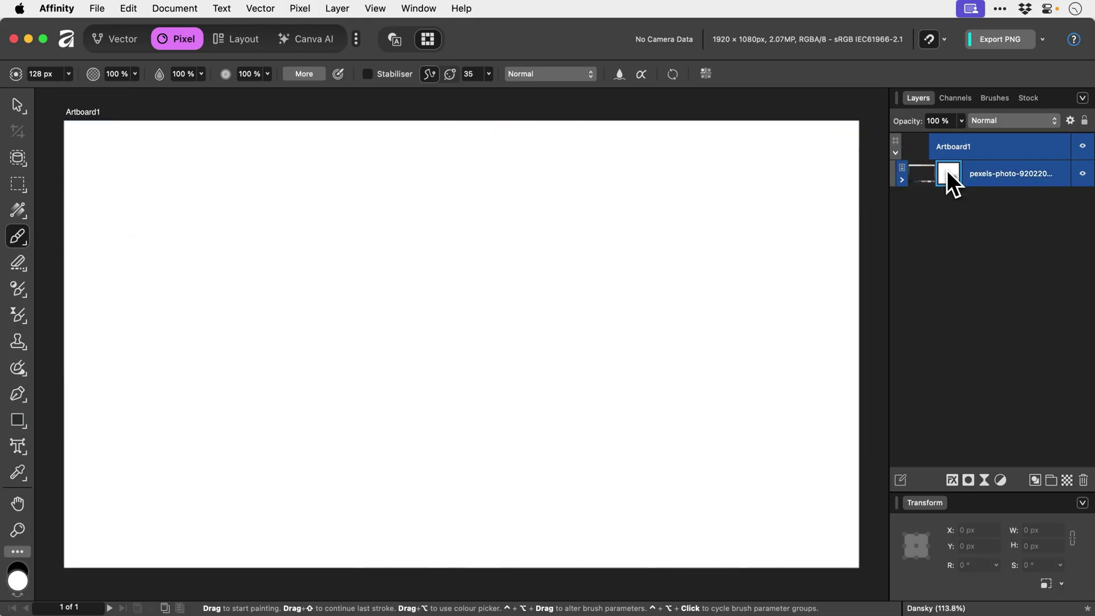
{"action": "left_click", "coordinate": [902, 180]}
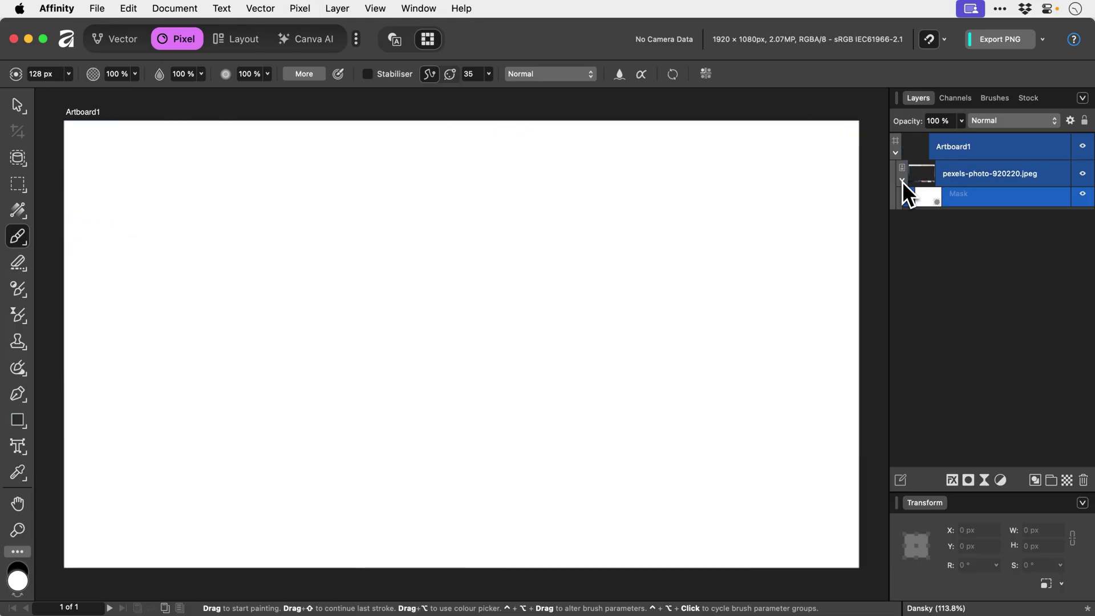
{"action": "left_click", "coordinate": [902, 182]}
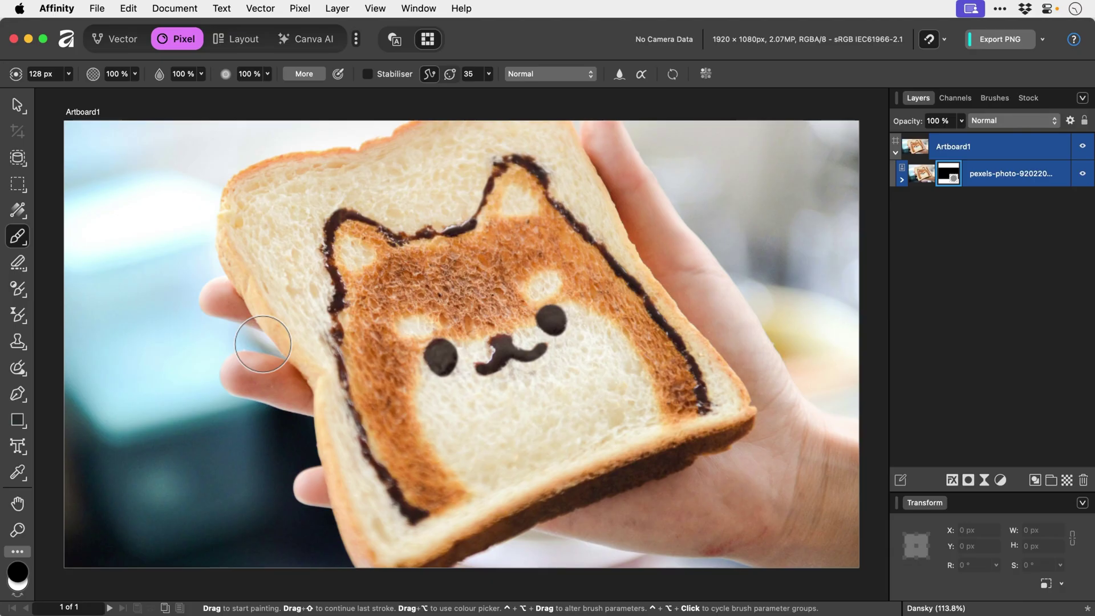
Step: Paint a stroke over the hand, swap painting colours with X, and paint the strokes back out
{"action": "mouse_move", "coordinate": [262, 343]}
{"action": "left_mouse_down"}
{"action": "mouse_move", "coordinate": [203, 333]}
{"action": "mouse_move", "coordinate": [175, 350]}
{"action": "mouse_move", "coordinate": [211, 363]}
{"action": "mouse_move", "coordinate": [269, 343]}
{"action": "mouse_move", "coordinate": [343, 270]}
{"action": "mouse_move", "coordinate": [329, 261]}
{"action": "mouse_move", "coordinate": [222, 333]}
{"action": "mouse_move", "coordinate": [207, 304]}
{"action": "mouse_move", "coordinate": [399, 238]}
{"action": "mouse_move", "coordinate": [400, 332]}
{"action": "mouse_move", "coordinate": [284, 386]}
{"action": "mouse_move", "coordinate": [413, 258]}
{"action": "mouse_move", "coordinate": [345, 315]}
{"action": "mouse_move", "coordinate": [343, 413]}
{"action": "mouse_move", "coordinate": [620, 305]}
{"action": "mouse_move", "coordinate": [475, 310]}
{"action": "mouse_move", "coordinate": [522, 280]}
{"action": "mouse_move", "coordinate": [518, 245]}
{"action": "mouse_move", "coordinate": [522, 307]}
{"action": "mouse_move", "coordinate": [489, 365]}
{"action": "mouse_move", "coordinate": [485, 408]}
{"action": "mouse_move", "coordinate": [530, 416]}
{"action": "mouse_move", "coordinate": [622, 340]}
{"action": "left_mouse_up"}
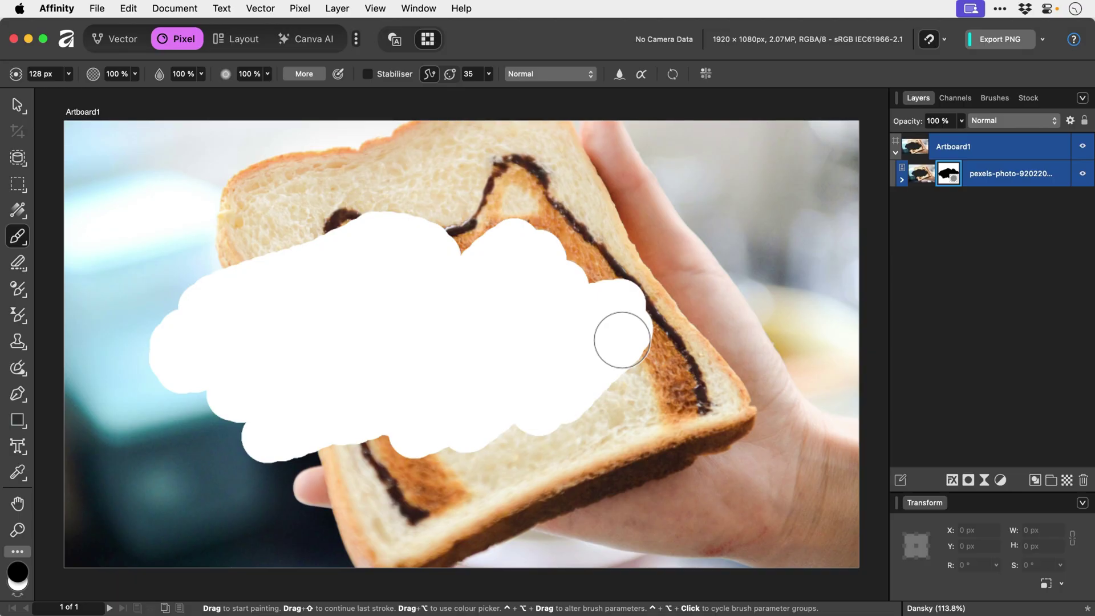
{"action": "key", "text": "x"}
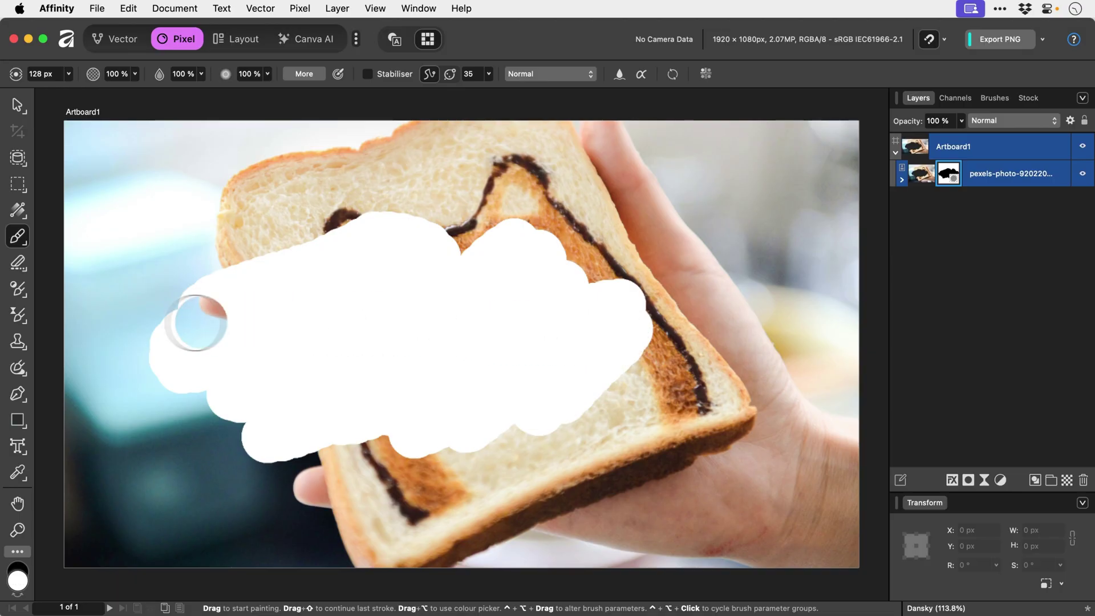
{"action": "mouse_move", "coordinate": [196, 323]}
{"action": "left_mouse_down"}
{"action": "mouse_move", "coordinate": [177, 305]}
{"action": "mouse_move", "coordinate": [356, 211]}
{"action": "mouse_move", "coordinate": [404, 201]}
{"action": "mouse_move", "coordinate": [247, 281]}
{"action": "mouse_move", "coordinate": [133, 366]}
{"action": "mouse_move", "coordinate": [192, 361]}
{"action": "mouse_move", "coordinate": [455, 186]}
{"action": "mouse_move", "coordinate": [519, 204]}
{"action": "mouse_move", "coordinate": [328, 305]}
{"action": "mouse_move", "coordinate": [244, 375]}
{"action": "mouse_move", "coordinate": [589, 215]}
{"action": "left_mouse_up"}
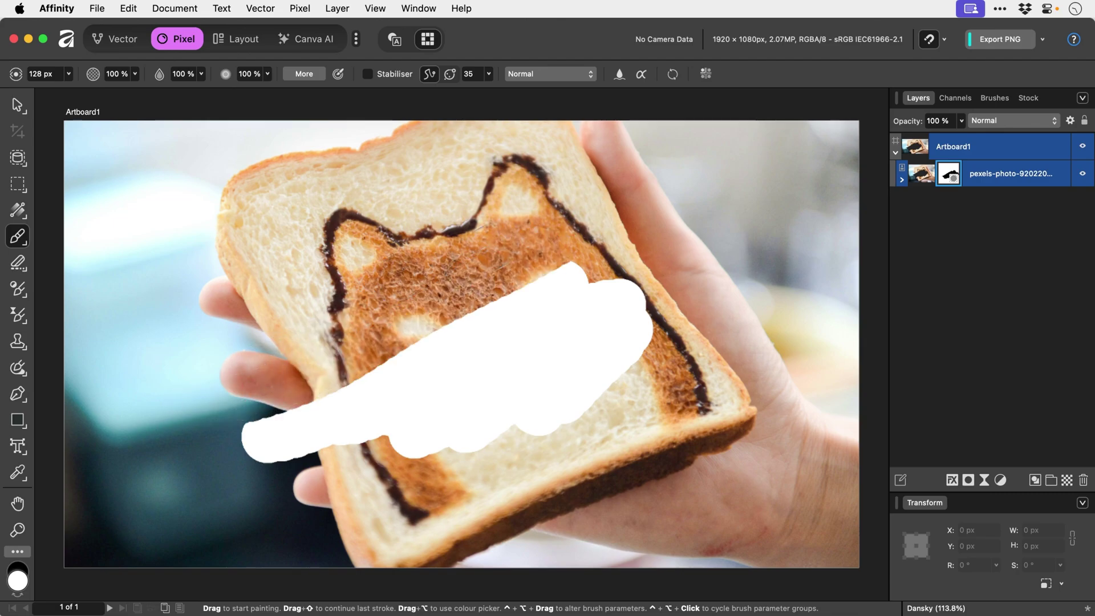
{"action": "mouse_move", "coordinate": [330, 399]}
{"action": "left_mouse_down"}
{"action": "mouse_move", "coordinate": [244, 420]}
{"action": "mouse_move", "coordinate": [476, 322]}
{"action": "mouse_move", "coordinate": [254, 467]}
{"action": "mouse_move", "coordinate": [575, 291]}
{"action": "mouse_move", "coordinate": [427, 416]}
{"action": "mouse_move", "coordinate": [468, 422]}
{"action": "mouse_move", "coordinate": [627, 314]}
{"action": "mouse_move", "coordinate": [411, 462]}
{"action": "mouse_move", "coordinate": [656, 319]}
{"action": "mouse_move", "coordinate": [522, 436]}
{"action": "left_mouse_up"}
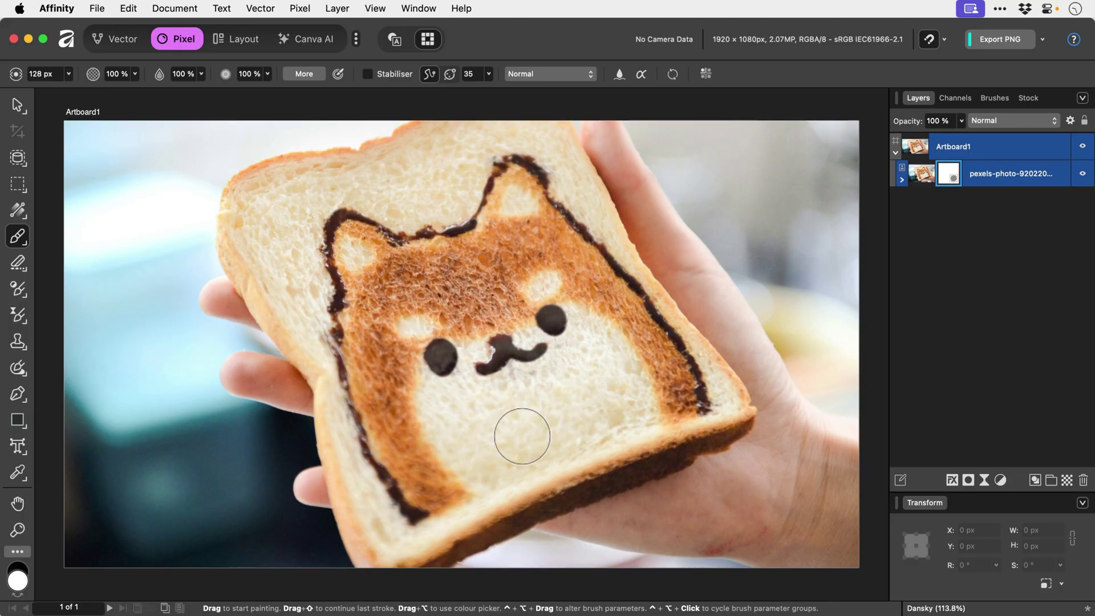
Step: Shrink the brush to about 109 px, make white the painting colour, and delete the photo's mask
{"action": "mouse_move", "coordinate": [521, 436]}
{"action": "left_mouse_down"}
{"action": "mouse_move", "coordinate": [203, 233]}
{"action": "mouse_move", "coordinate": [219, 269]}
{"action": "mouse_move", "coordinate": [205, 272]}
{"action": "mouse_move", "coordinate": [194, 310]}
{"action": "mouse_move", "coordinate": [273, 354]}
{"action": "mouse_move", "coordinate": [241, 350]}
{"action": "mouse_move", "coordinate": [220, 367]}
{"action": "mouse_move", "coordinate": [227, 395]}
{"action": "mouse_move", "coordinate": [241, 381]}
{"action": "mouse_move", "coordinate": [250, 403]}
{"action": "mouse_move", "coordinate": [253, 354]}
{"action": "mouse_move", "coordinate": [268, 406]}
{"action": "mouse_move", "coordinate": [277, 391]}
{"action": "mouse_move", "coordinate": [260, 358]}
{"action": "mouse_move", "coordinate": [274, 370]}
{"action": "mouse_move", "coordinate": [278, 403]}
{"action": "mouse_move", "coordinate": [271, 380]}
{"action": "left_mouse_up"}
{"action": "key", "text": "x"}
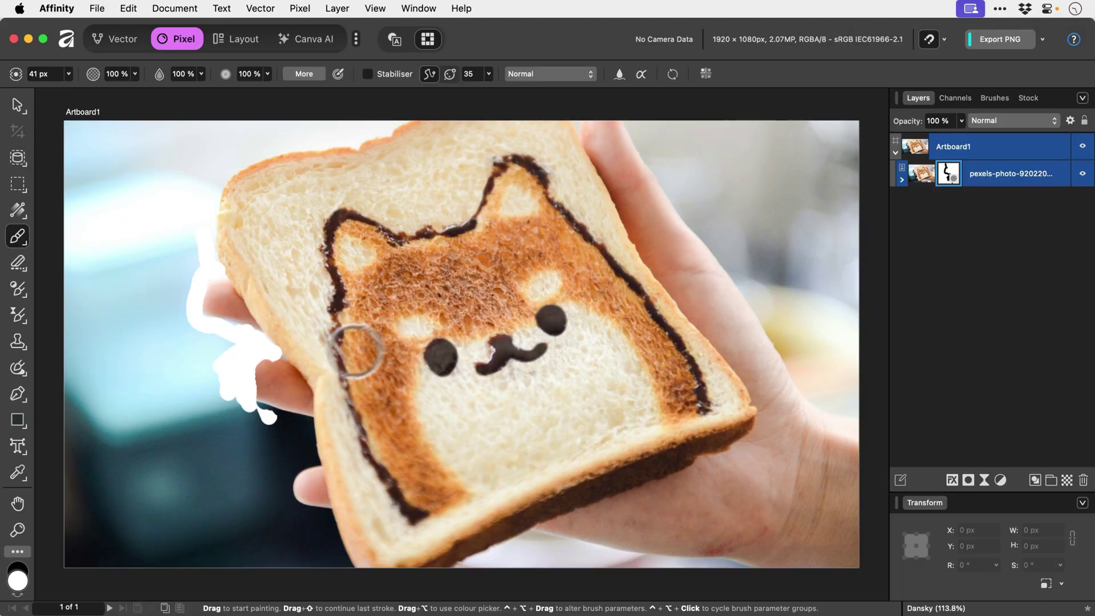
{"action": "right_click", "coordinate": [948, 173]}
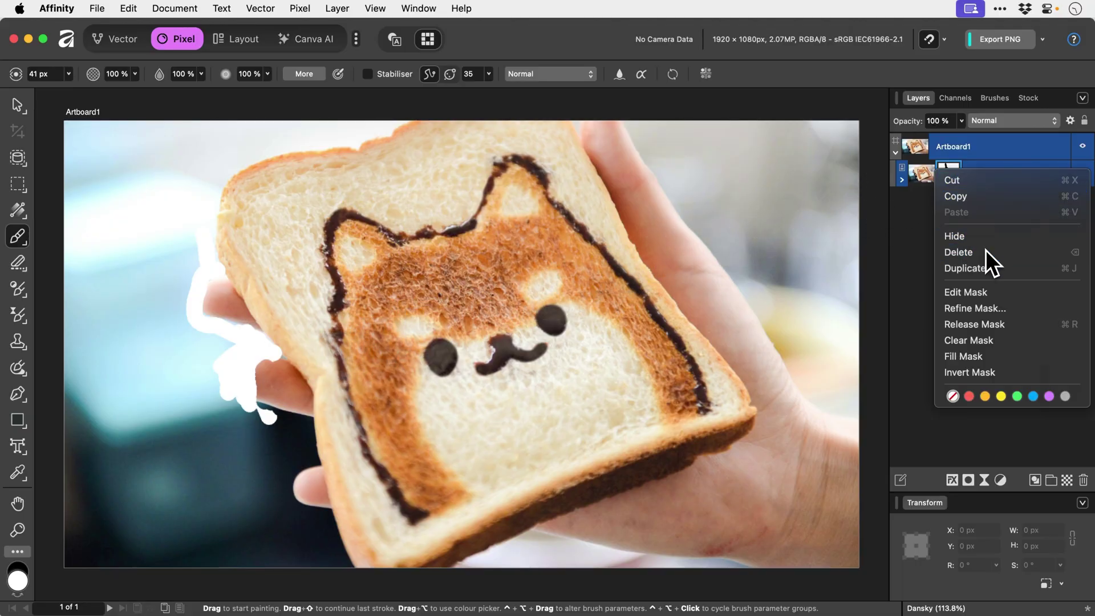
{"action": "left_click", "coordinate": [958, 252]}
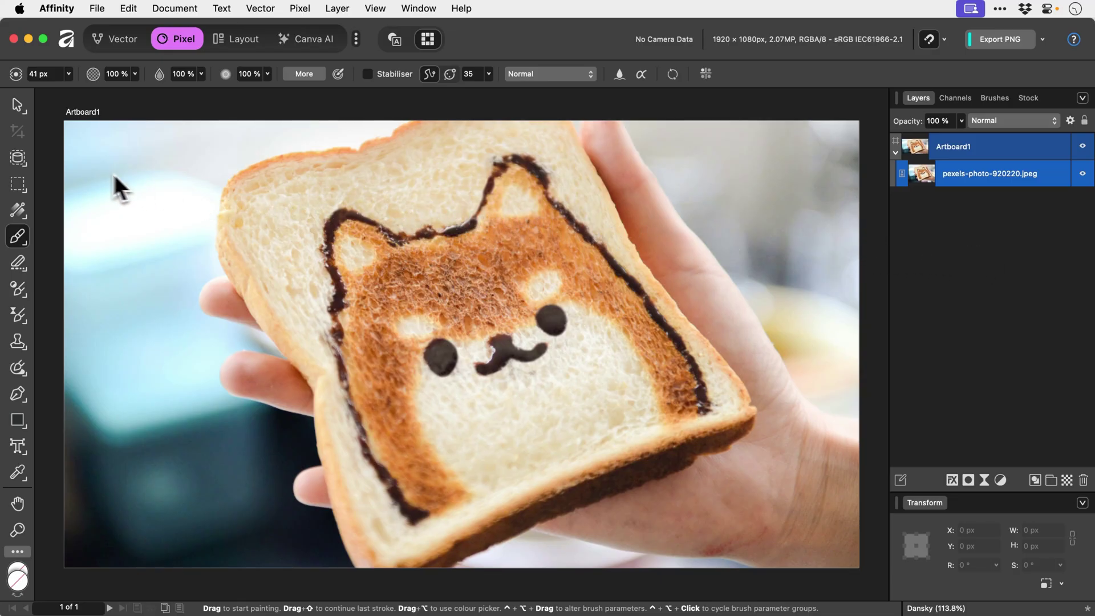
Step: Brush-select the toast's crusts, corners and fingertip with the Selection Brush, resizing it with [ and ]
{"action": "left_click", "coordinate": [27, 166]}
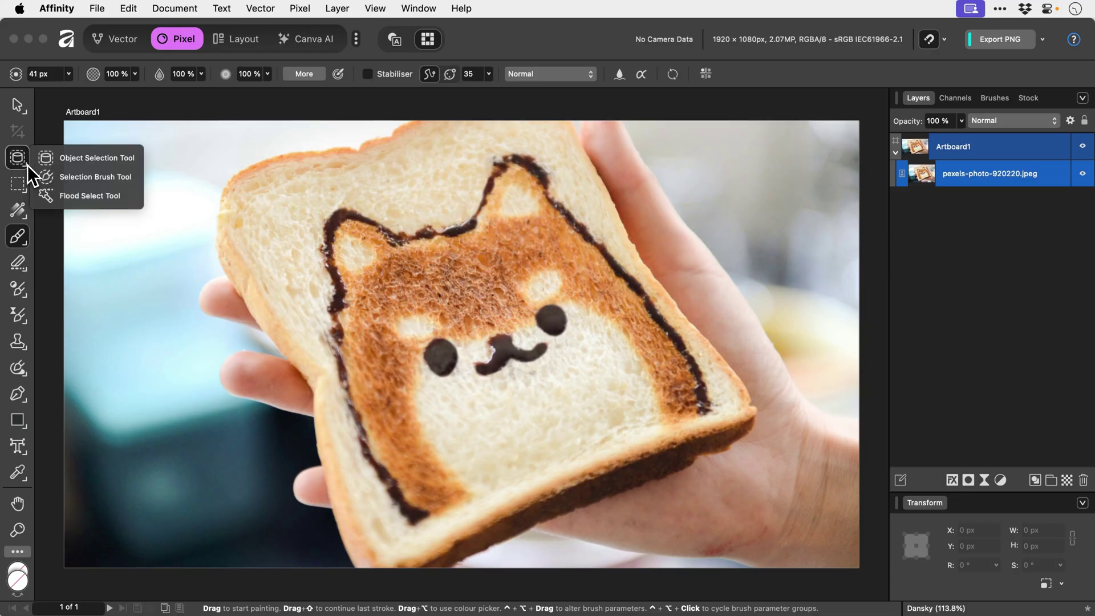
{"action": "left_click", "coordinate": [86, 181]}
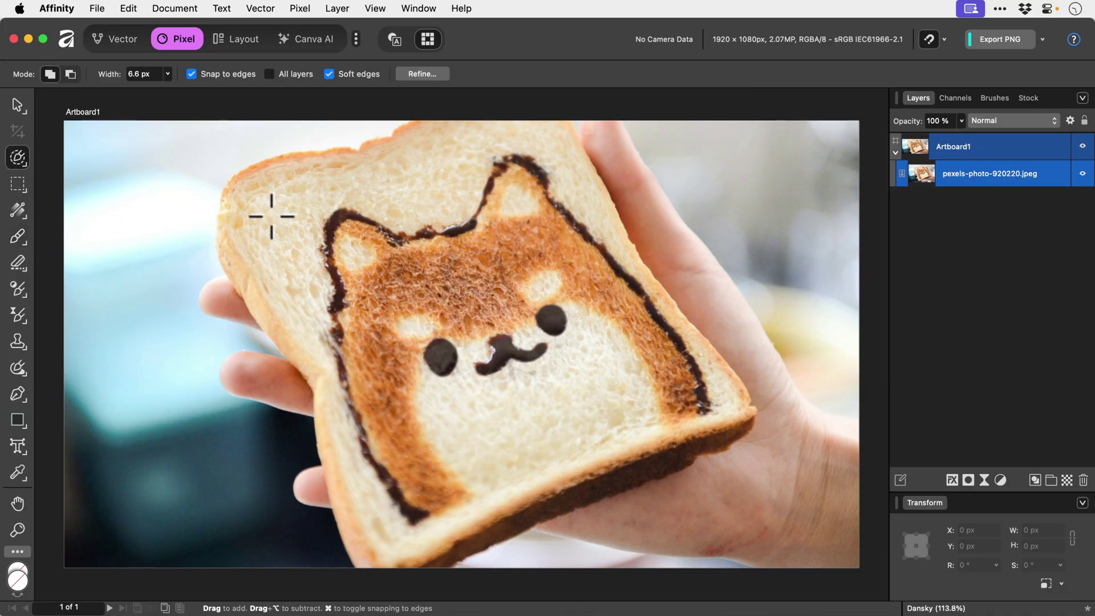
{"action": "mouse_move", "coordinate": [268, 215]}
{"action": "left_mouse_down"}
{"action": "mouse_move", "coordinate": [254, 246]}
{"action": "mouse_move", "coordinate": [239, 211]}
{"action": "mouse_move", "coordinate": [252, 187]}
{"action": "mouse_move", "coordinate": [295, 206]}
{"action": "mouse_move", "coordinate": [307, 176]}
{"action": "mouse_move", "coordinate": [272, 185]}
{"action": "mouse_move", "coordinate": [274, 214]}
{"action": "left_mouse_up"}
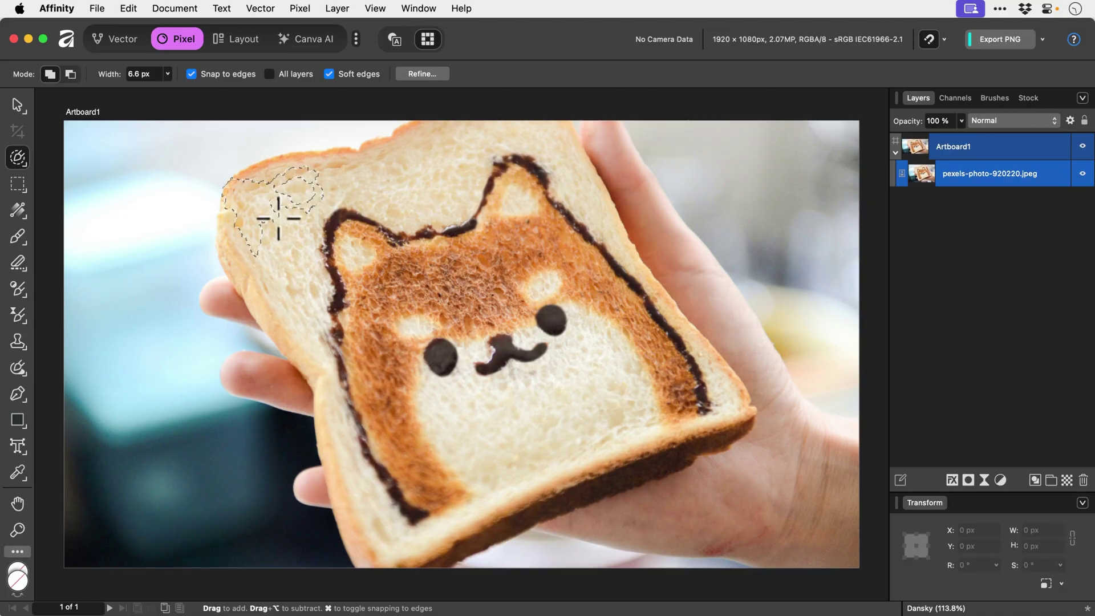
{"action": "key", "text": "bracketright"}
{"action": "key", "text": "bracketright"}
{"action": "key", "text": "bracketright"}
{"action": "key", "text": "bracketright"}
{"action": "key", "text": "bracketright"}
{"action": "key", "text": "bracketright"}
{"action": "key", "text": "bracketright"}
{"action": "key", "text": "bracketright"}
{"action": "key", "text": "bracketright"}
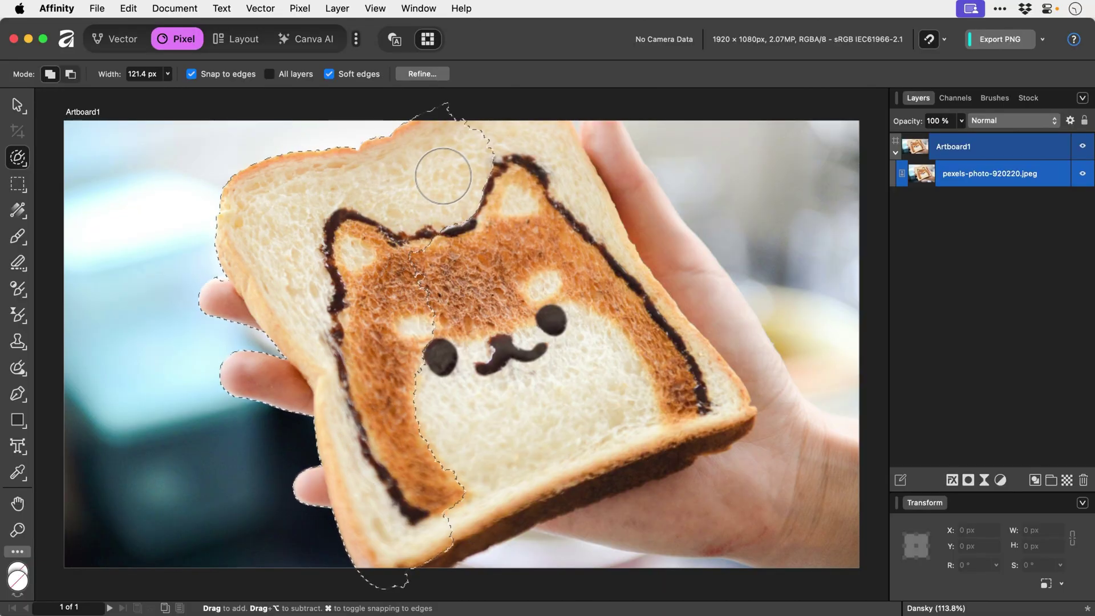
{"action": "mouse_move", "coordinate": [443, 175]}
{"action": "left_mouse_down"}
{"action": "mouse_move", "coordinate": [484, 169]}
{"action": "mouse_move", "coordinate": [508, 201]}
{"action": "left_mouse_up"}
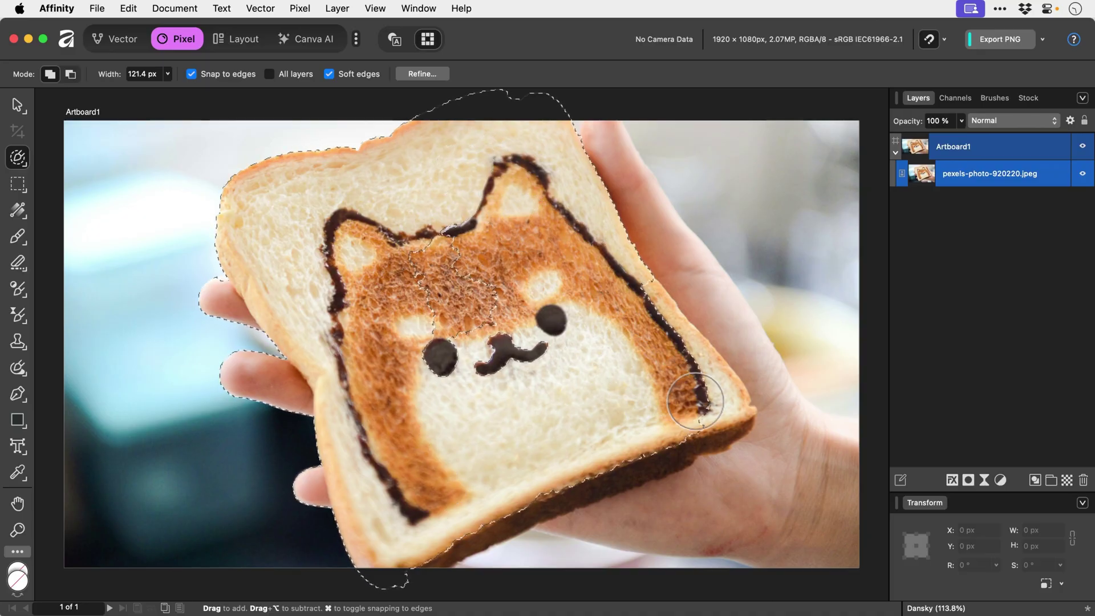
{"action": "left_click_drag", "start_coordinate": [695, 401], "coordinate": [681, 370]}
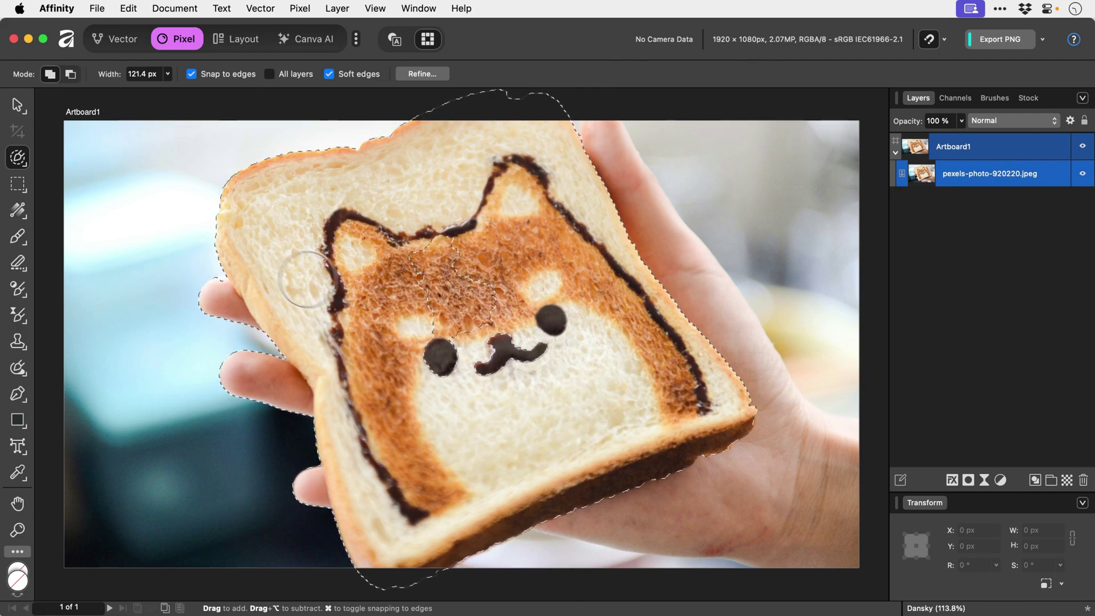
{"action": "key", "text": "bracketleft"}
{"action": "key", "text": "bracketleft"}
{"action": "key", "text": "bracketleft"}
{"action": "key", "text": "bracketleft"}
{"action": "key", "text": "bracketleft"}
{"action": "key", "text": "bracketleft"}
{"action": "key", "text": "bracketleft"}
{"action": "key", "text": "bracketleft"}
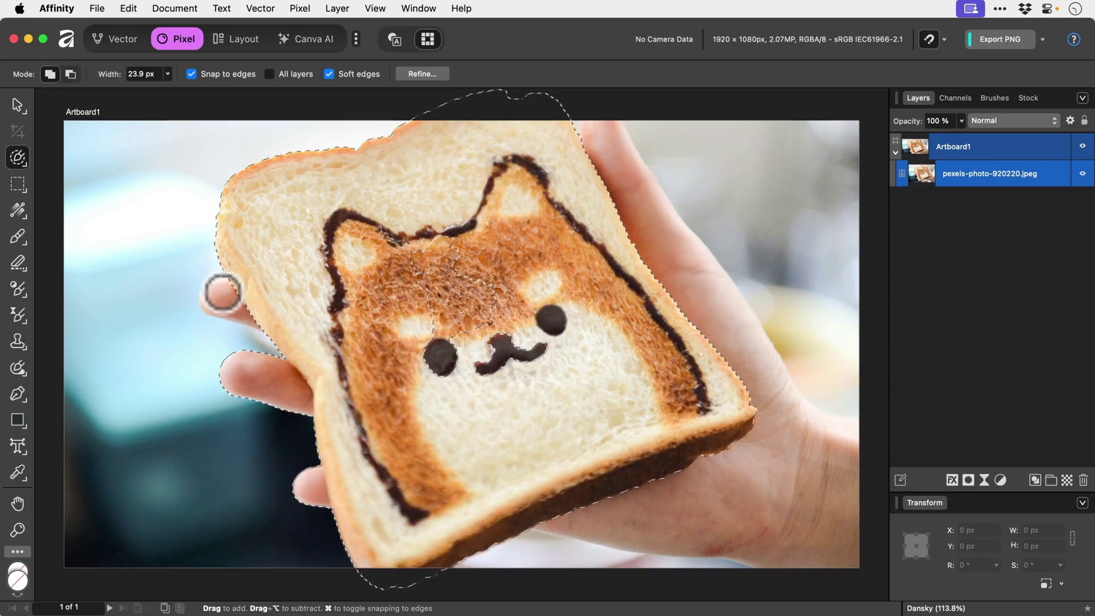
{"action": "mouse_move", "coordinate": [221, 291]}
{"action": "left_mouse_down"}
{"action": "mouse_move", "coordinate": [232, 286]}
{"action": "mouse_move", "coordinate": [221, 292]}
{"action": "left_mouse_up"}
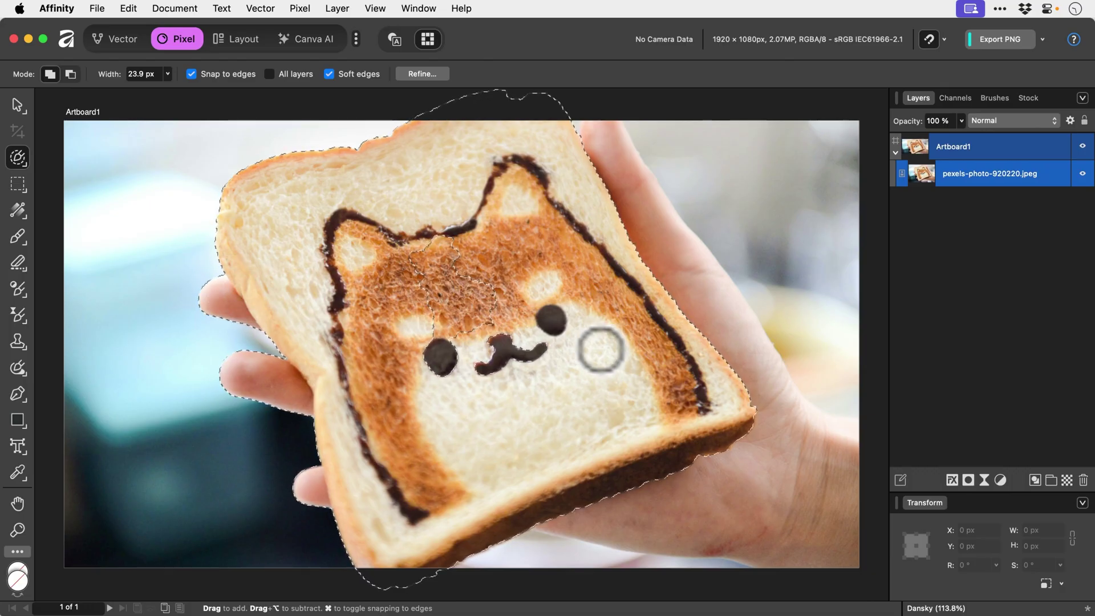
Step: Mask out everything outside the selection, deselect, and brush-select the dog's missing mouth area
{"action": "left_click", "coordinate": [967, 480]}
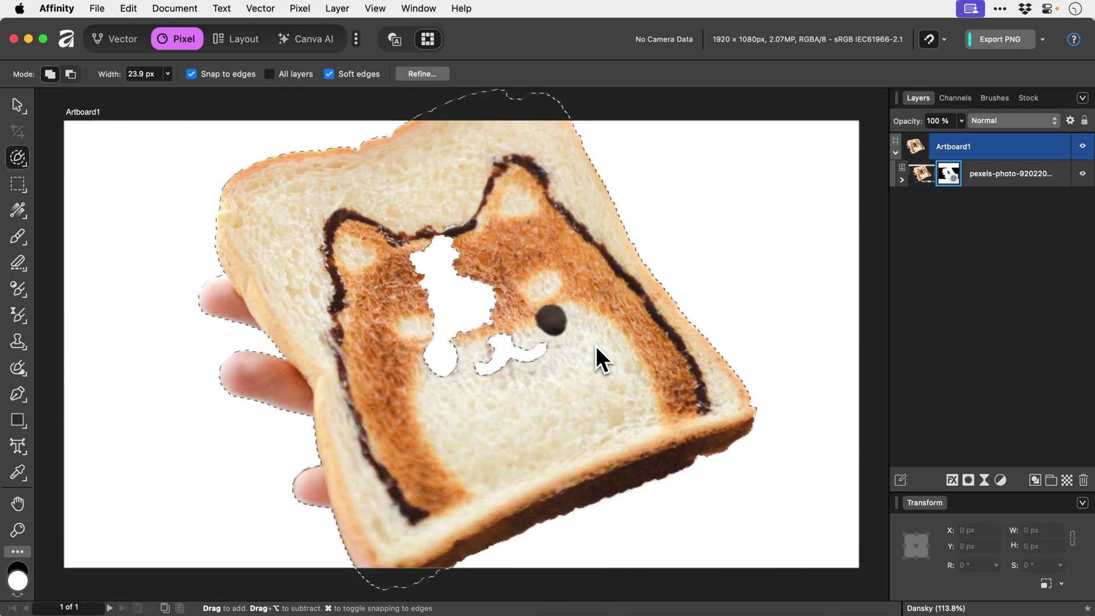
{"action": "key", "text": "super+d"}
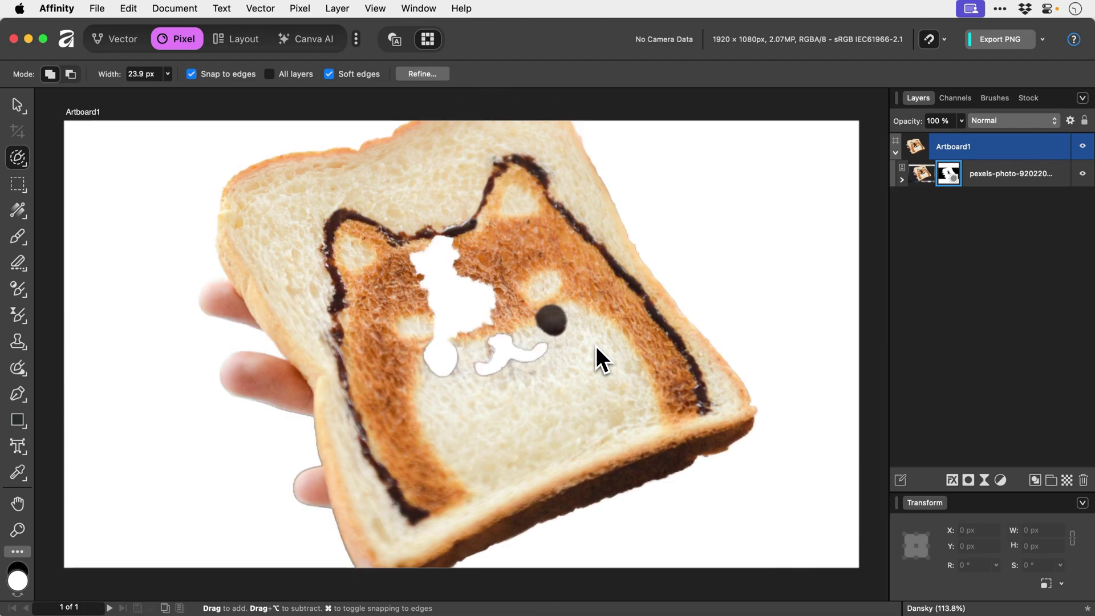
{"action": "key", "text": "bracketright"}
{"action": "key", "text": "bracketright"}
{"action": "key", "text": "bracketright"}
{"action": "key", "text": "bracketright"}
{"action": "key", "text": "bracketright"}
{"action": "mouse_move", "coordinate": [542, 337]}
{"action": "left_mouse_down"}
{"action": "mouse_move", "coordinate": [477, 364]}
{"action": "mouse_move", "coordinate": [460, 347]}
{"action": "mouse_move", "coordinate": [448, 353]}
{"action": "mouse_move", "coordinate": [471, 357]}
{"action": "left_mouse_up"}
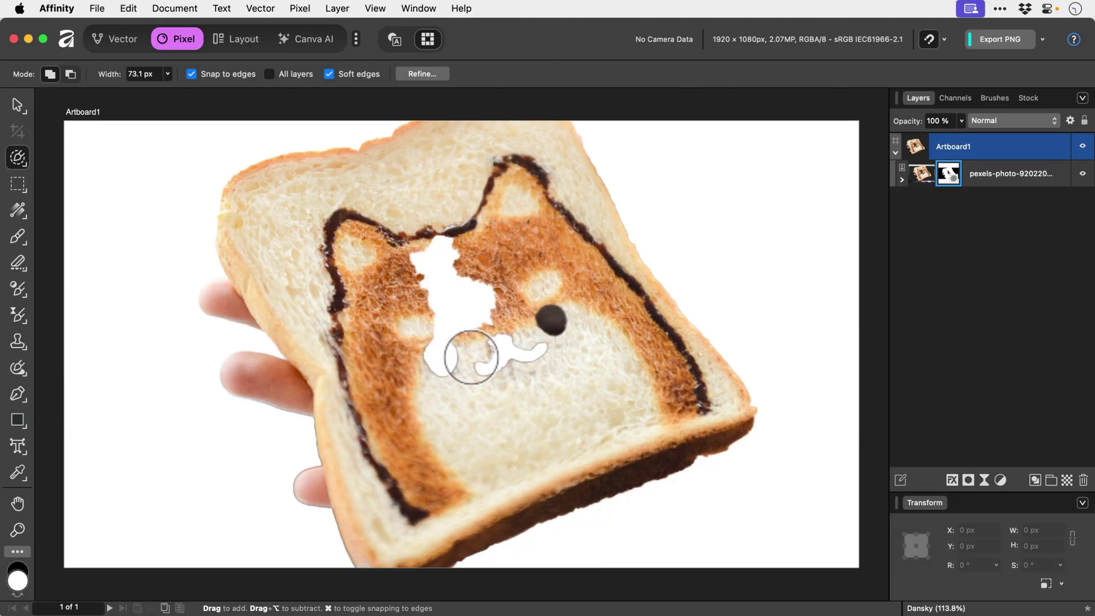
Step: Paint white over the dog's mouth and eye with an enlarged Paint Brush
{"action": "key", "text": "b"}
{"action": "key", "text": "bracketright"}
{"action": "key", "text": "bracketright"}
{"action": "key", "text": "bracketright"}
{"action": "key", "text": "bracketright"}
{"action": "key", "text": "bracketright"}
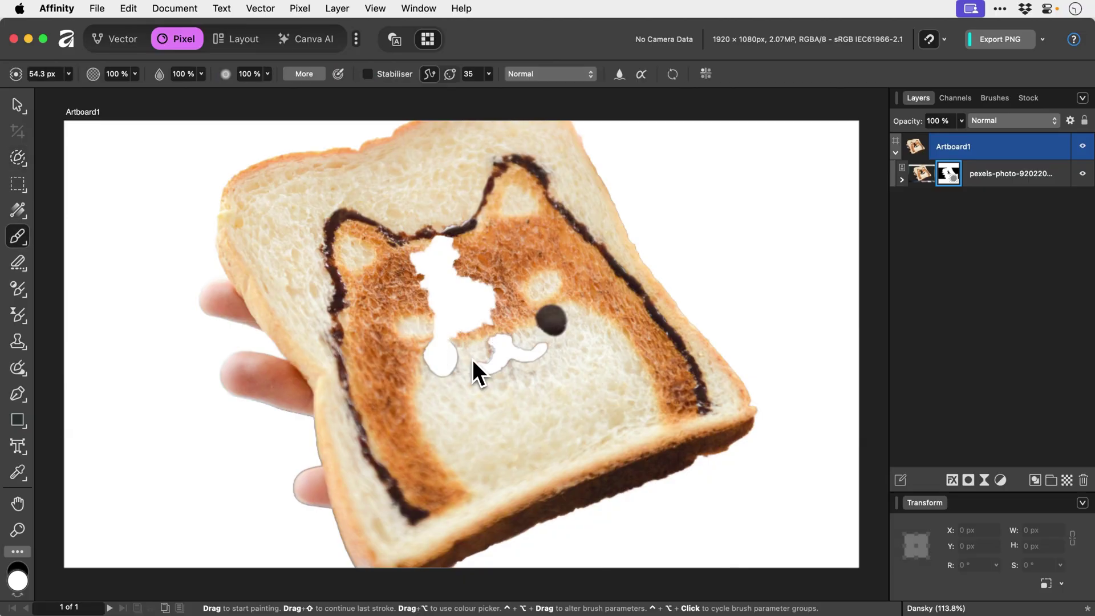
{"action": "mouse_move", "coordinate": [472, 359]}
{"action": "left_mouse_down"}
{"action": "mouse_move", "coordinate": [494, 358]}
{"action": "mouse_move", "coordinate": [529, 323]}
{"action": "mouse_move", "coordinate": [523, 351]}
{"action": "mouse_move", "coordinate": [421, 331]}
{"action": "mouse_move", "coordinate": [450, 228]}
{"action": "mouse_move", "coordinate": [434, 228]}
{"action": "mouse_move", "coordinate": [432, 358]}
{"action": "left_mouse_up"}
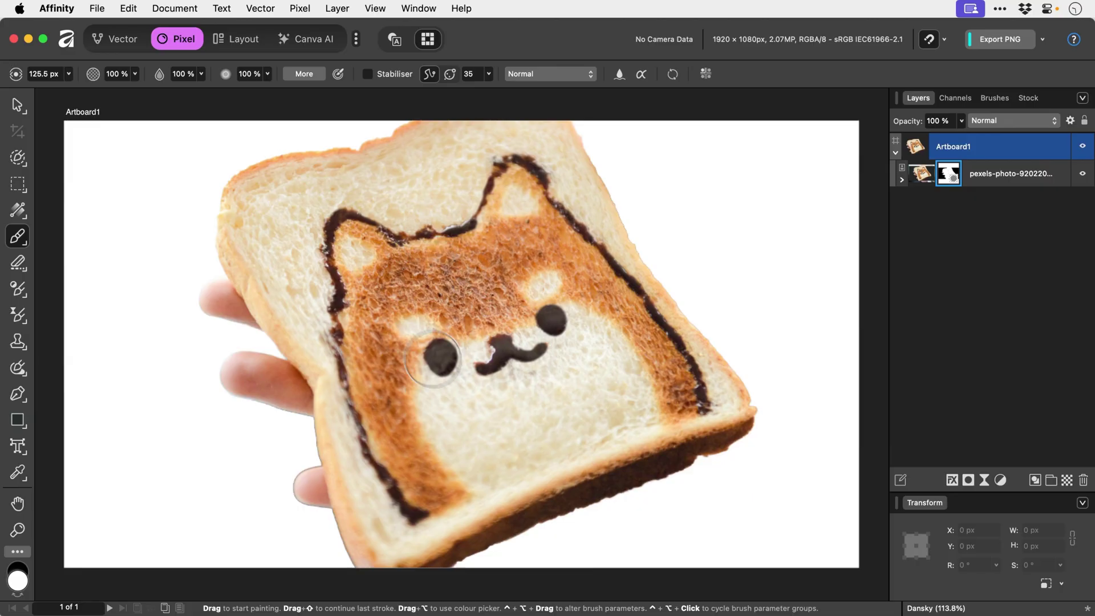
{"action": "key", "text": "v"}
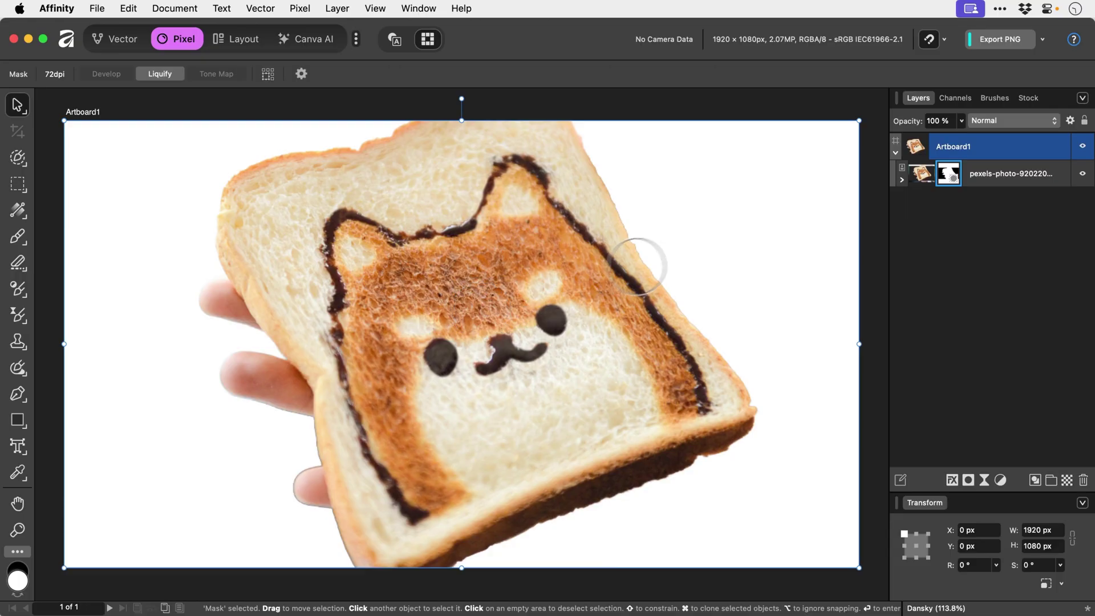
{"action": "left_click", "coordinate": [946, 172], "text": "shift"}
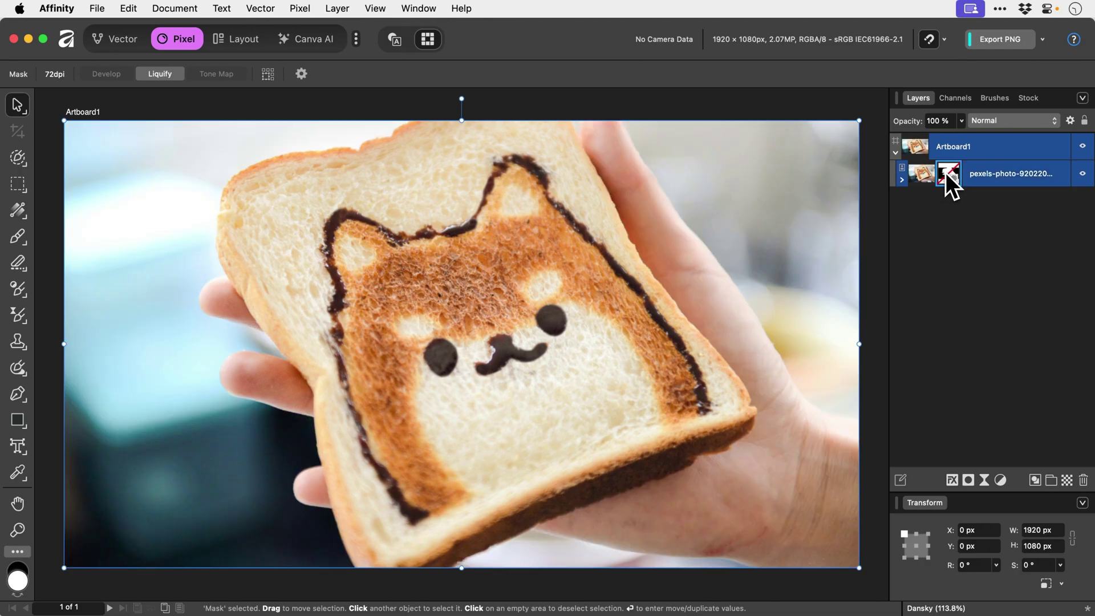
{"action": "left_click", "coordinate": [946, 172], "text": "shift"}
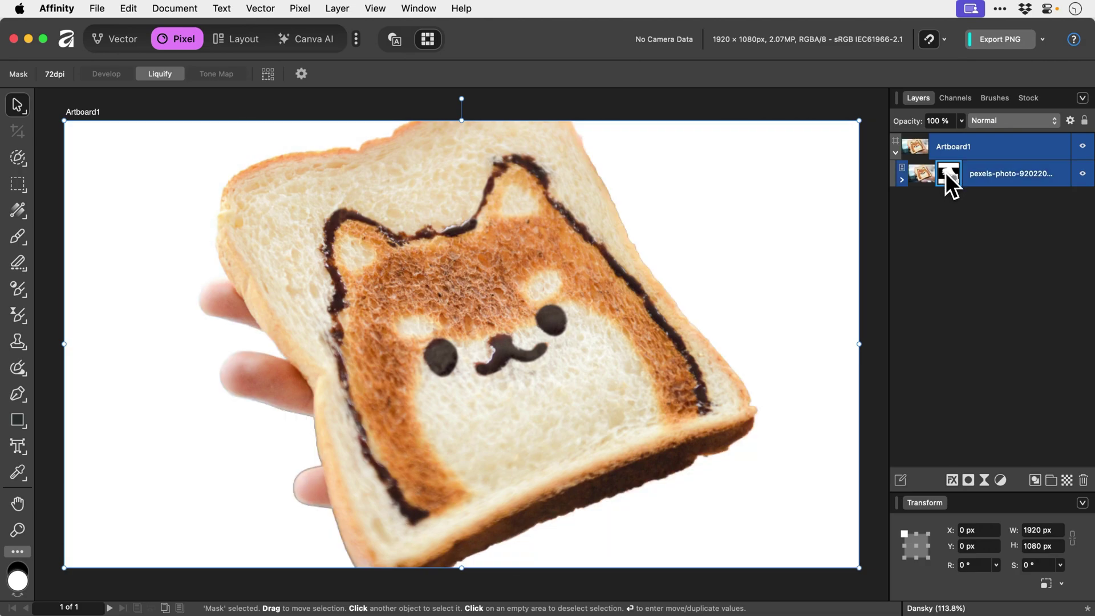